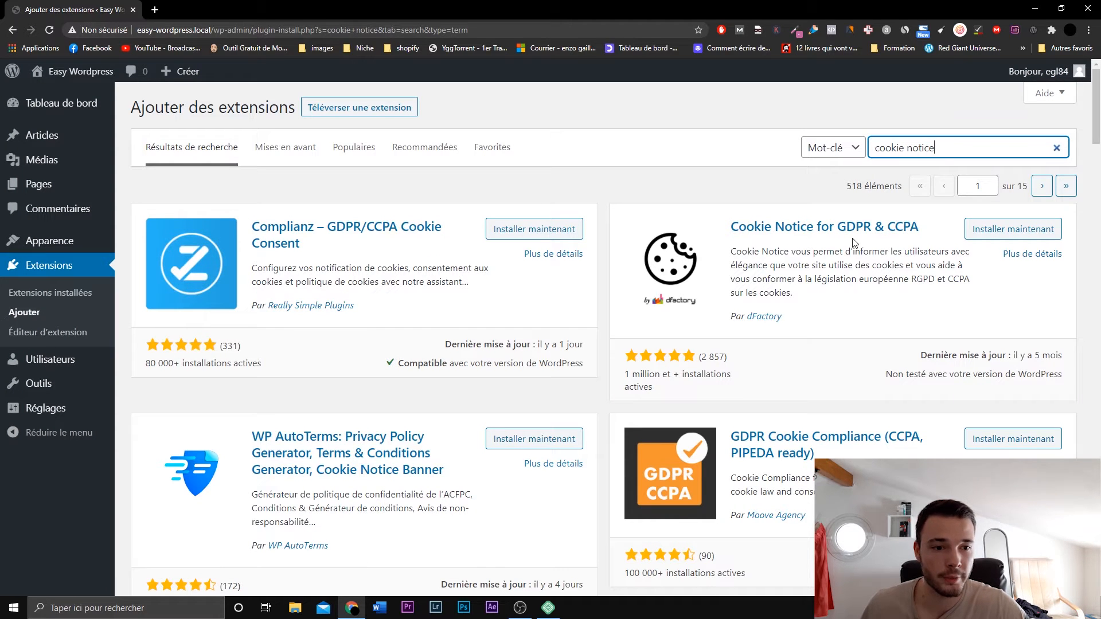
- Install and activate the Cookie Notice for GDPR & CCPA extension and open its settings
left_click(997, 232)
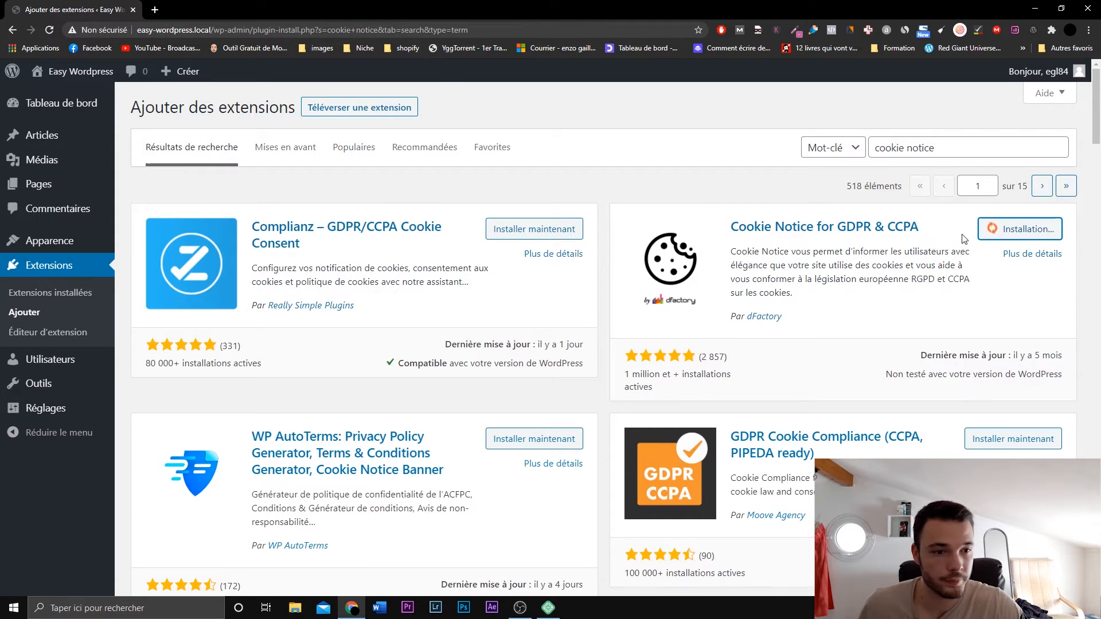
left_click(987, 231)
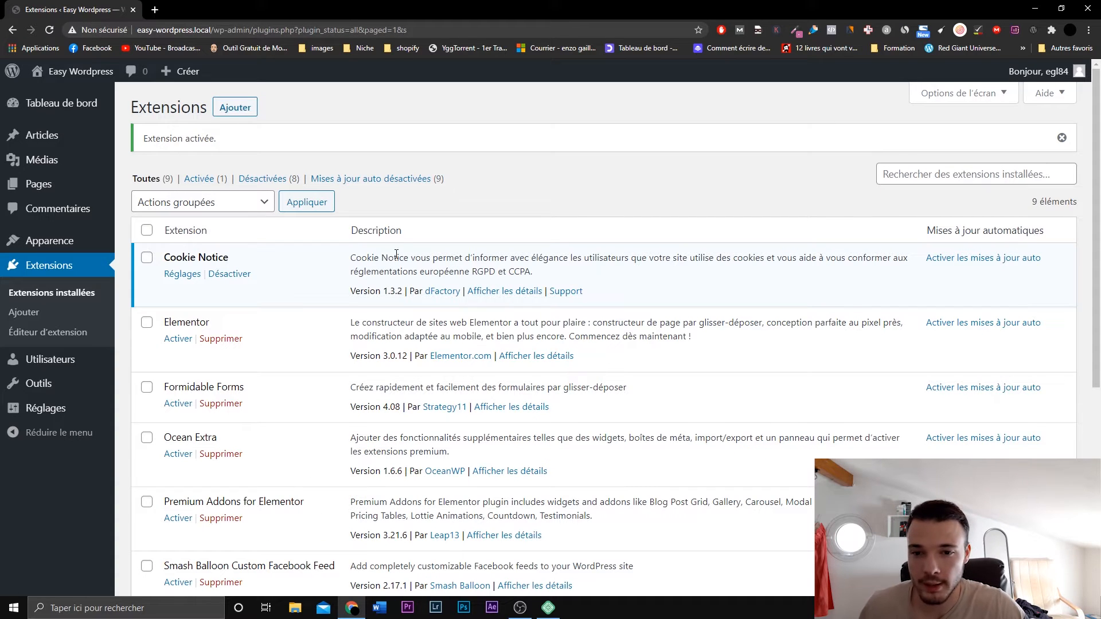
left_click(183, 274)
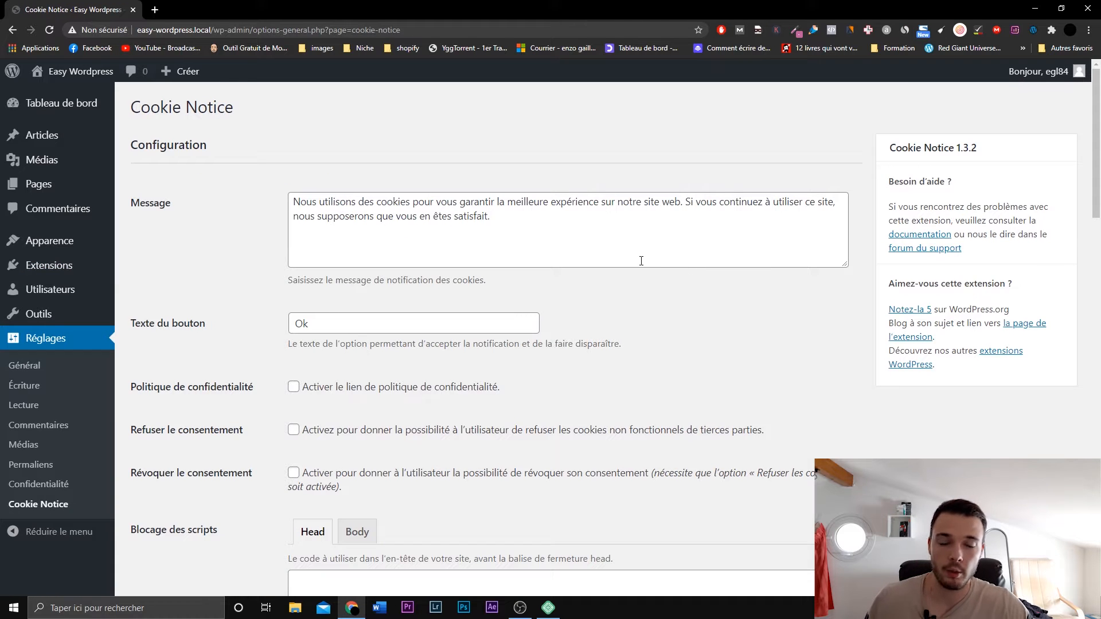
- Compare the extension's message and button text settings with the default cookie banner on the site's front page
left_click(541, 212)
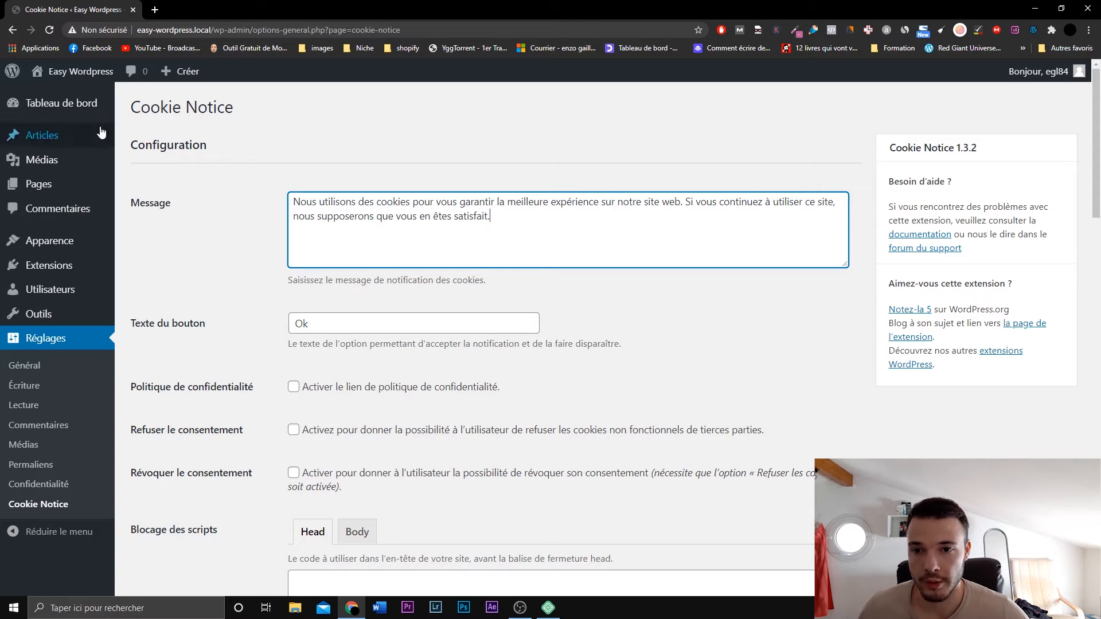
mouse_move(75, 73)
left_click(75, 96)
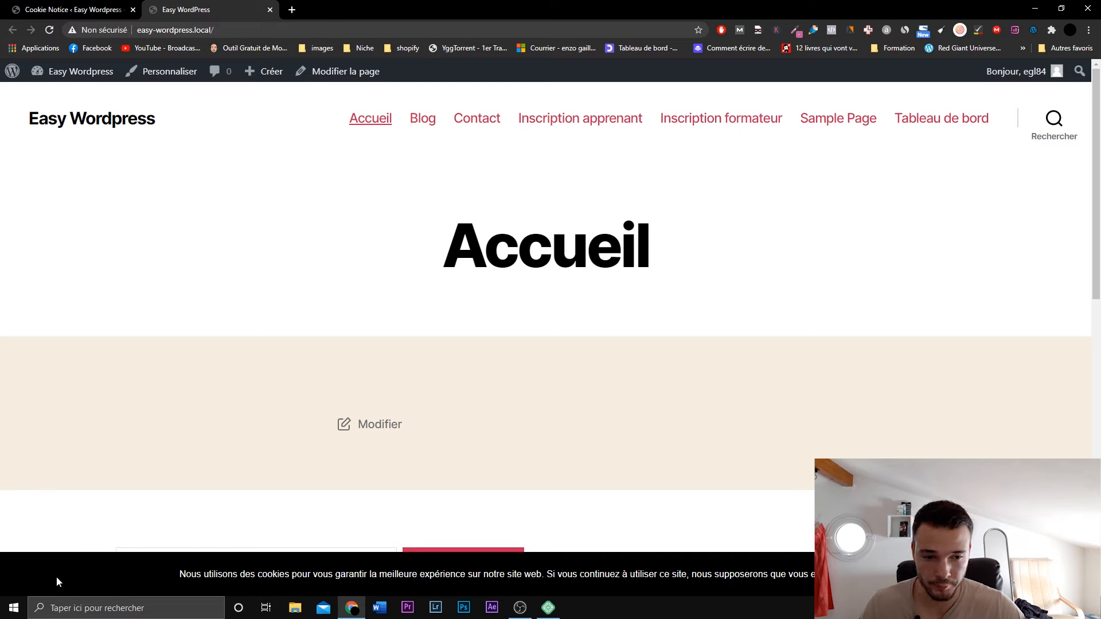
left_click(129, 7)
left_click(511, 227)
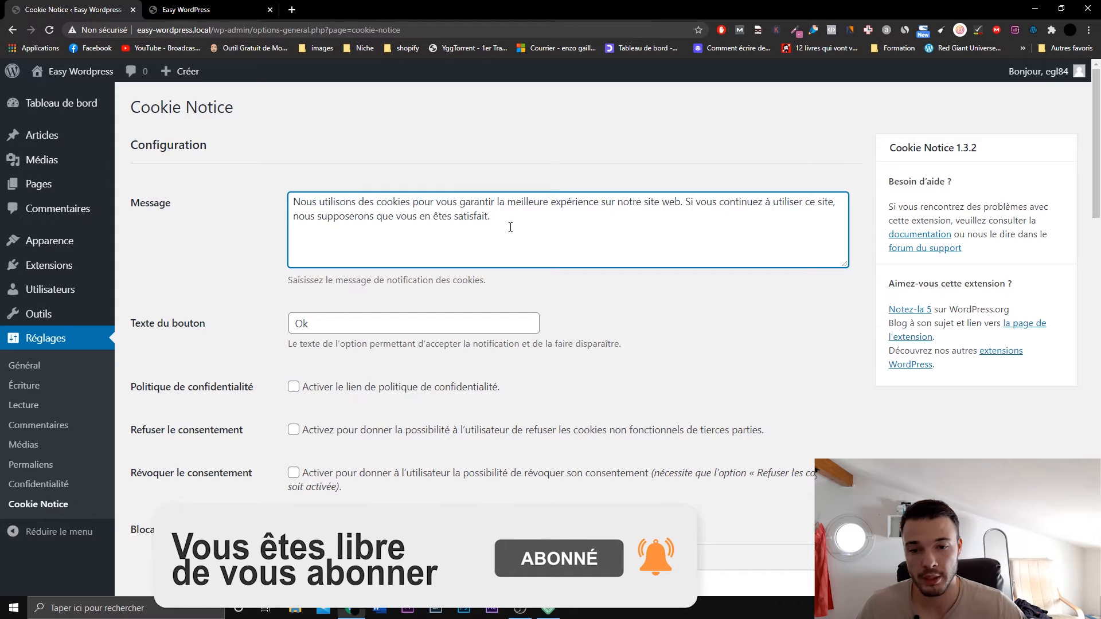
scroll(510, 218, "down", 2)
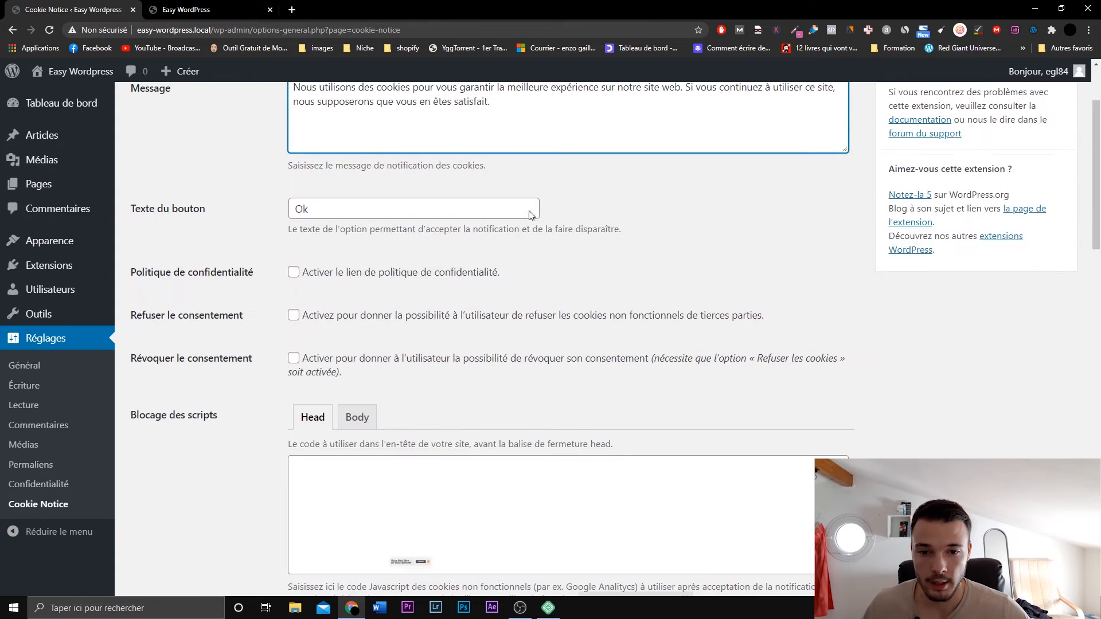
left_click(328, 204)
left_click(180, 10)
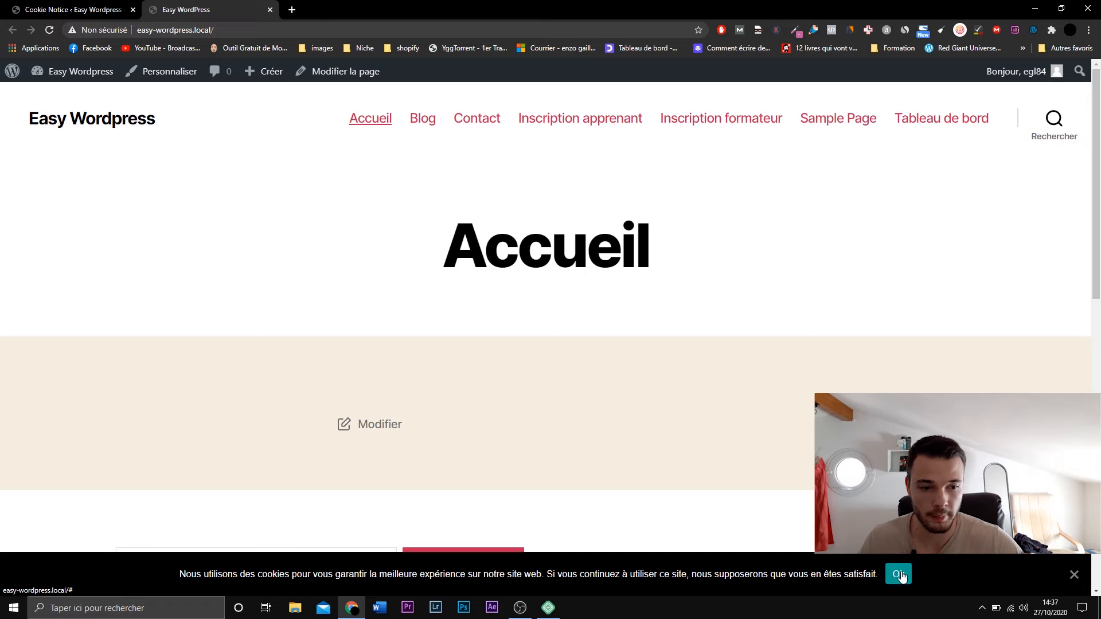
left_click(74, 9)
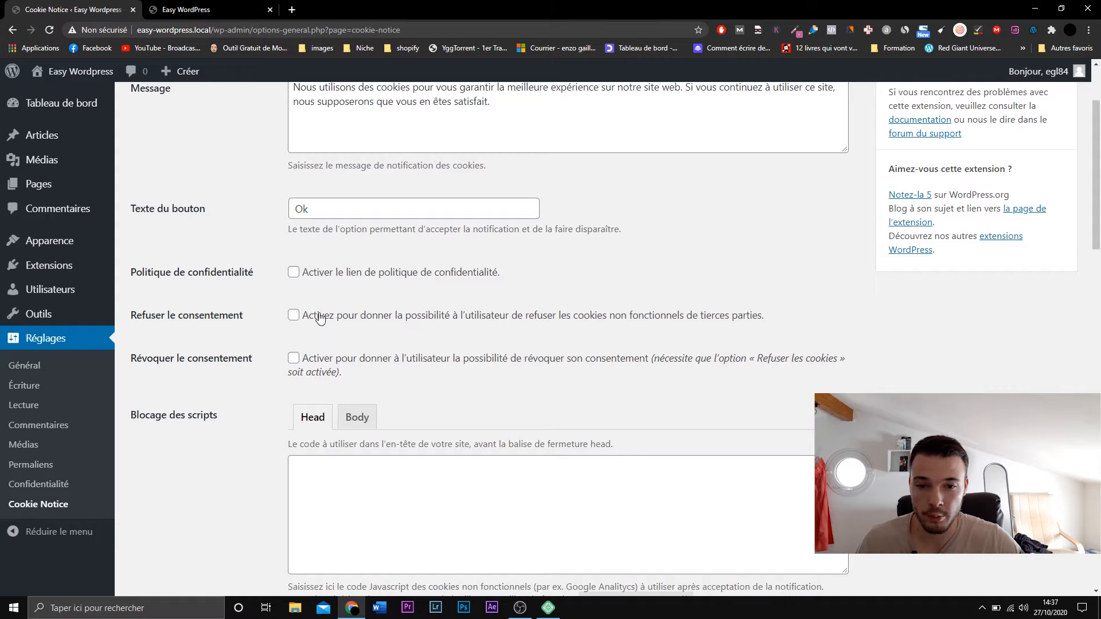
- Enable the option to refuse consent and set the acceptance button's text to "Accepter"
left_click(294, 315)
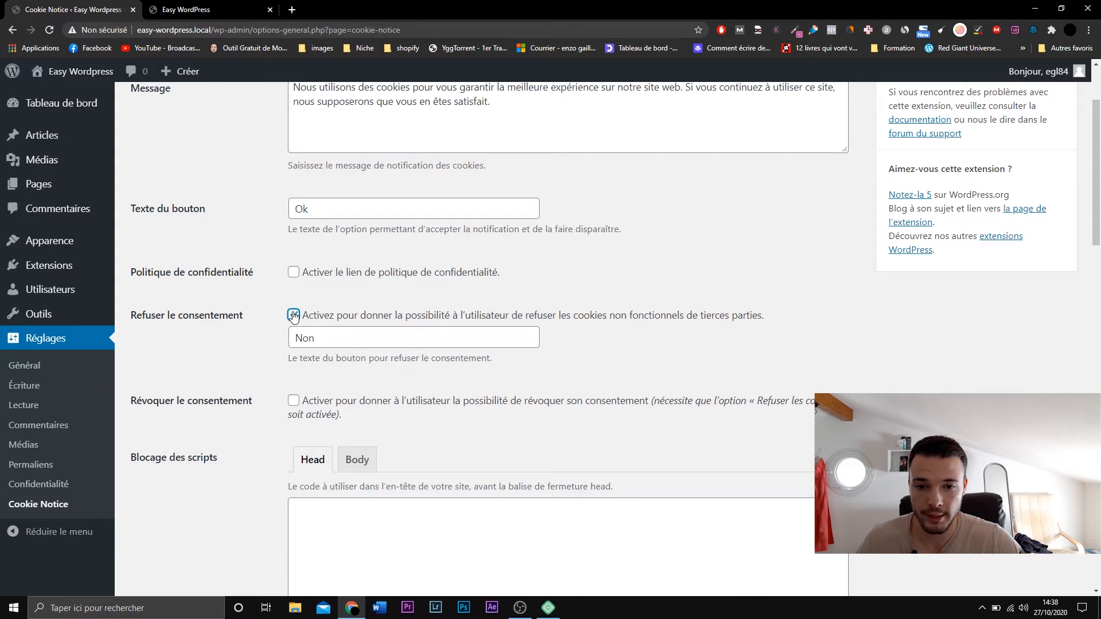
double_click(332, 214)
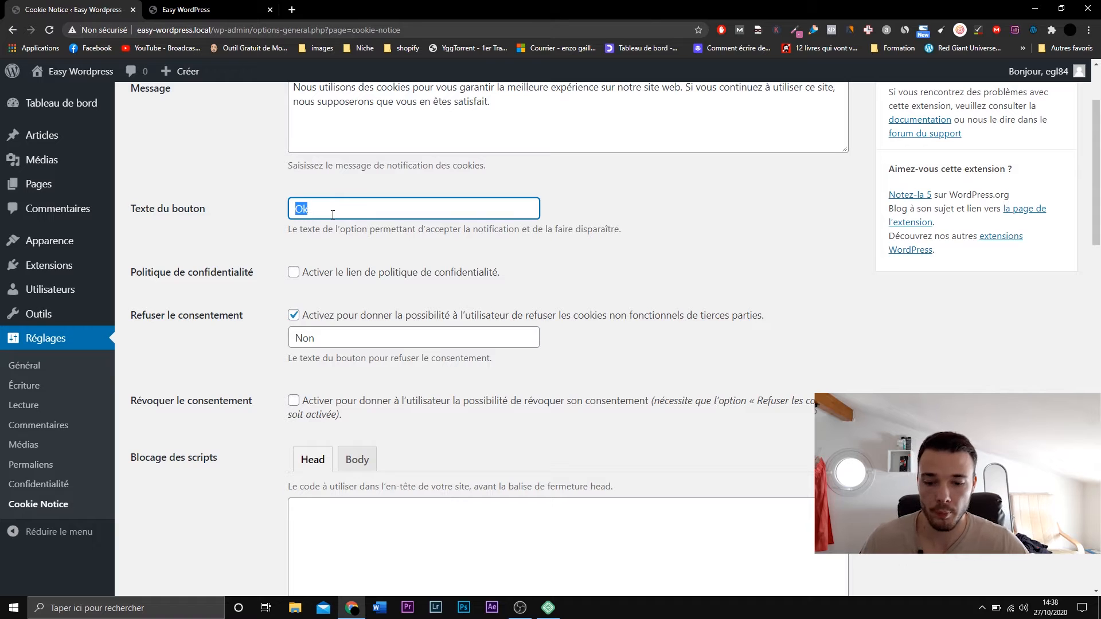
type("A")
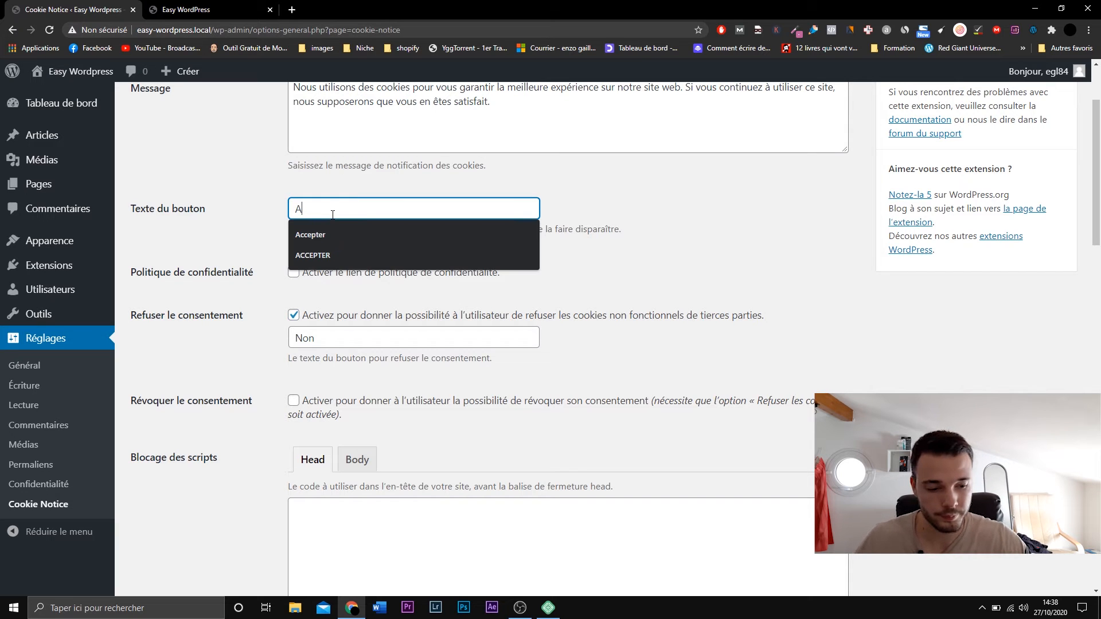
key("Down")
key("Return")
- Set the text of the consent refusal button to "Refuser"
double_click(407, 346)
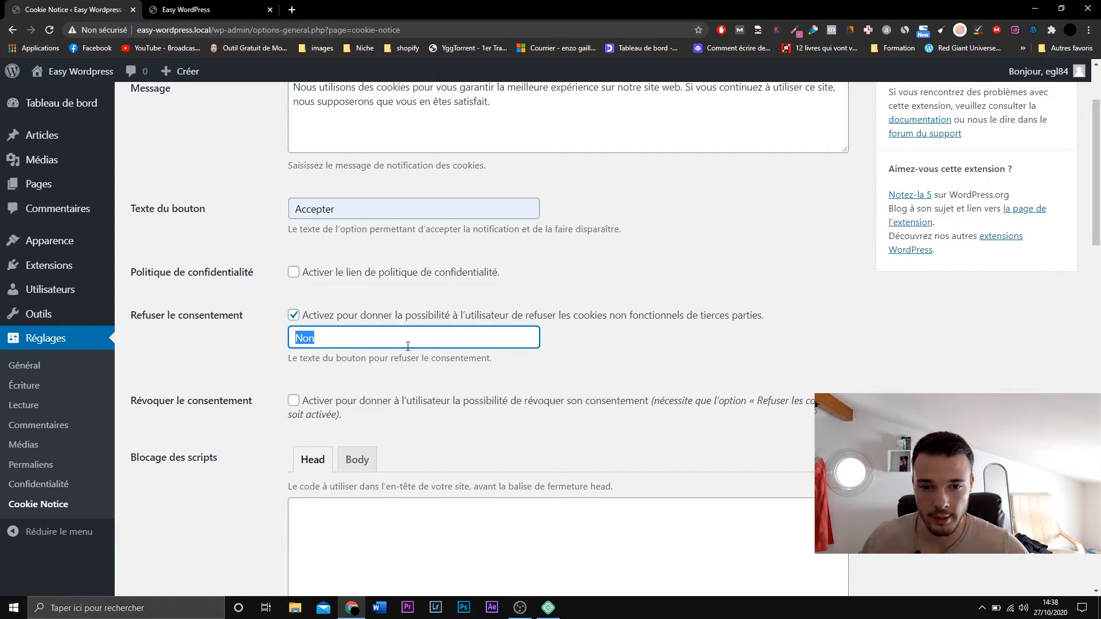
type("Refuser")
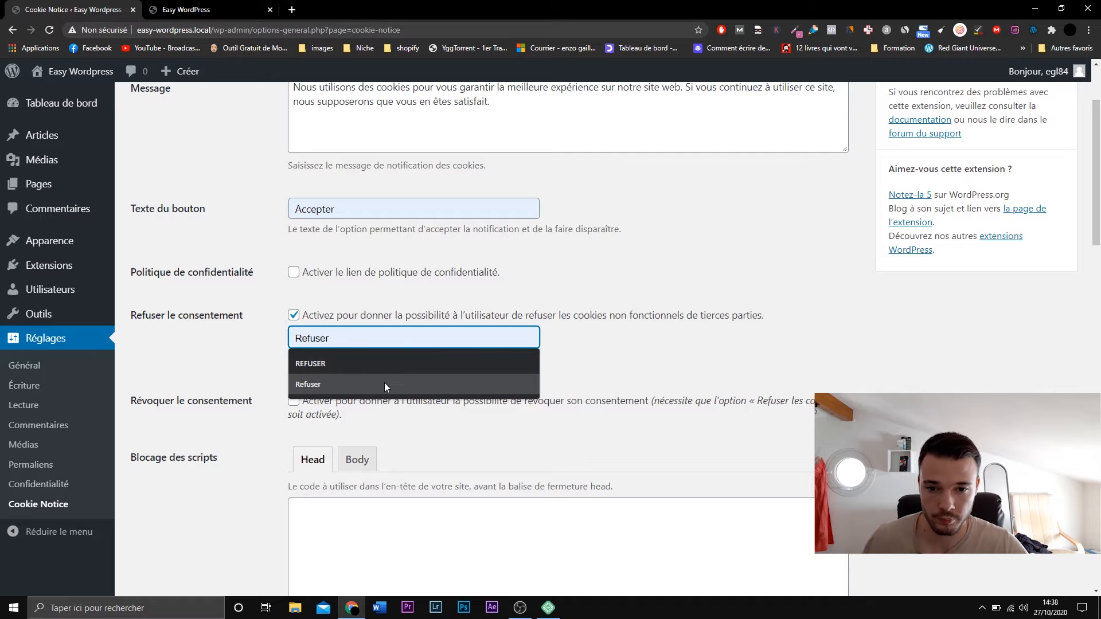
left_click(384, 383)
left_click(592, 330)
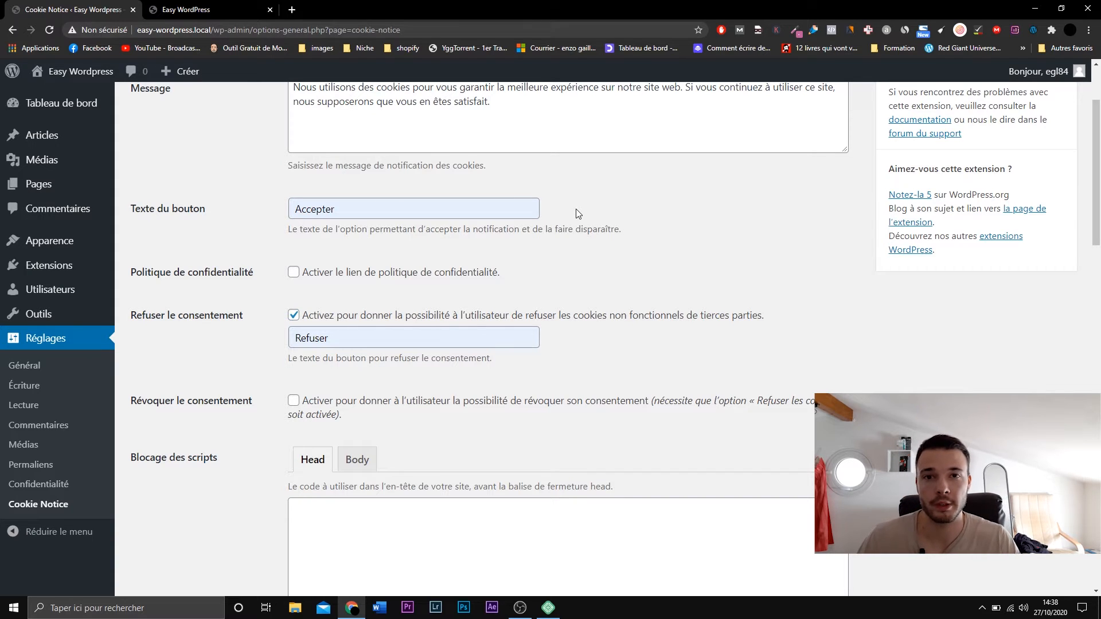
- Enable the privacy policy link and point it to the Accueil page
left_click(294, 272)
scroll(584, 322, "down", 1)
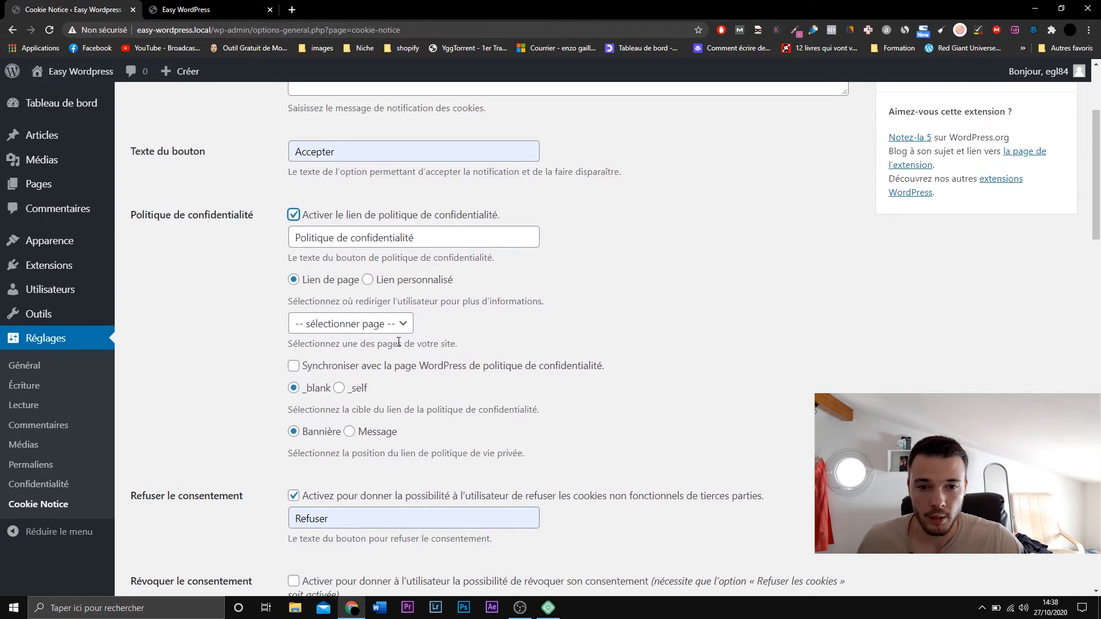
left_click(392, 325)
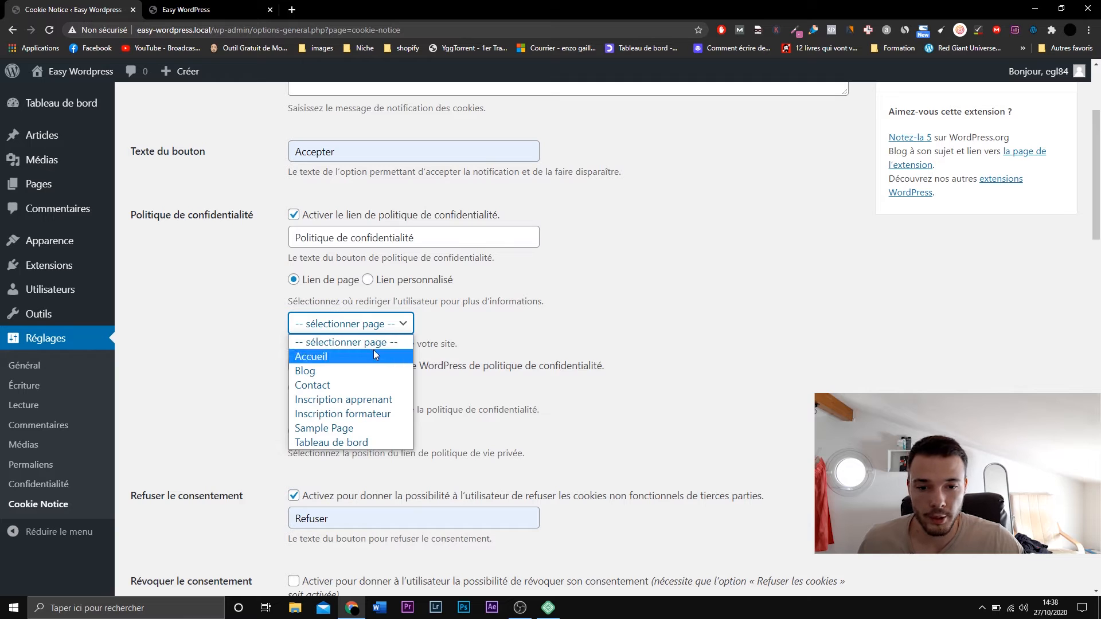
left_click(373, 356)
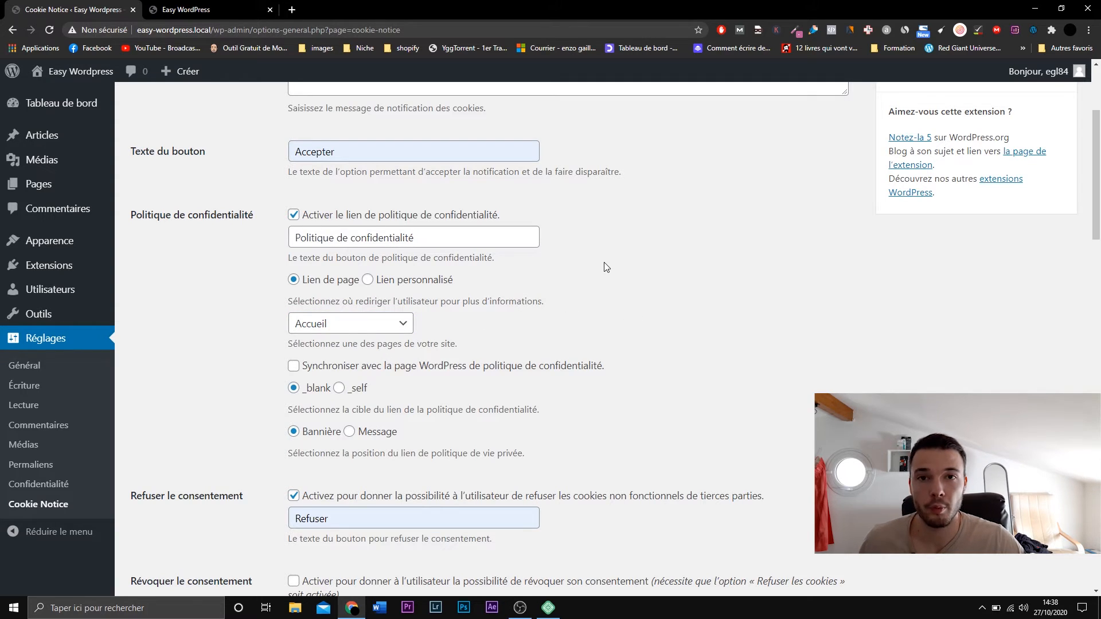
- Examine the script blocking, reload, scroll and click acceptance settings, and the durations offered for the refused-cookie expiration
scroll(625, 267, "down", 6)
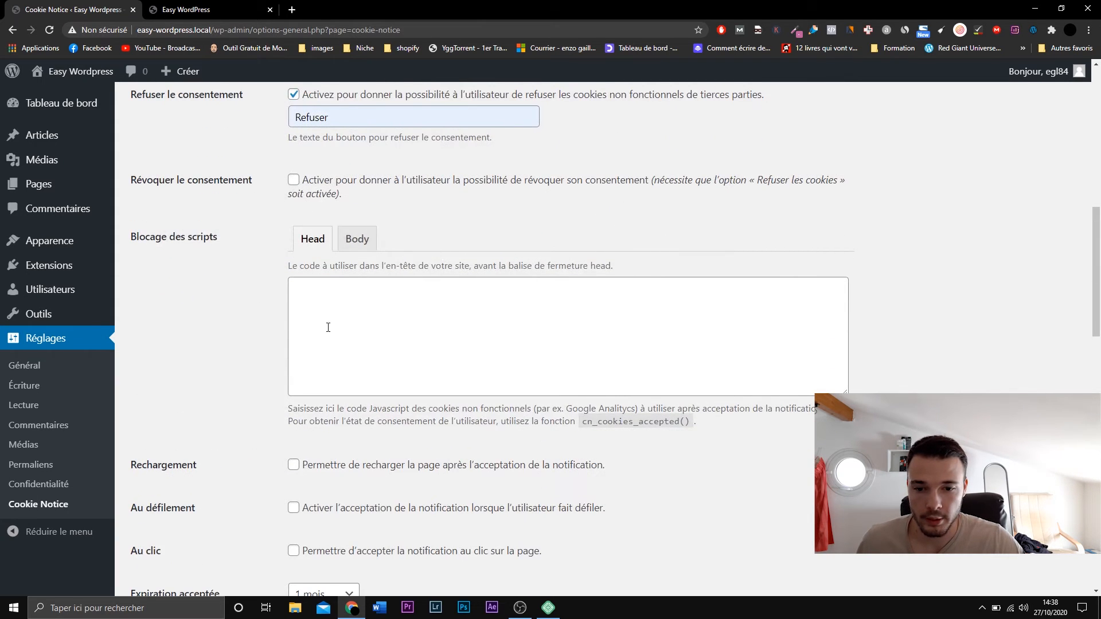
scroll(235, 350, "down", 4)
scroll(252, 340, "down", 1)
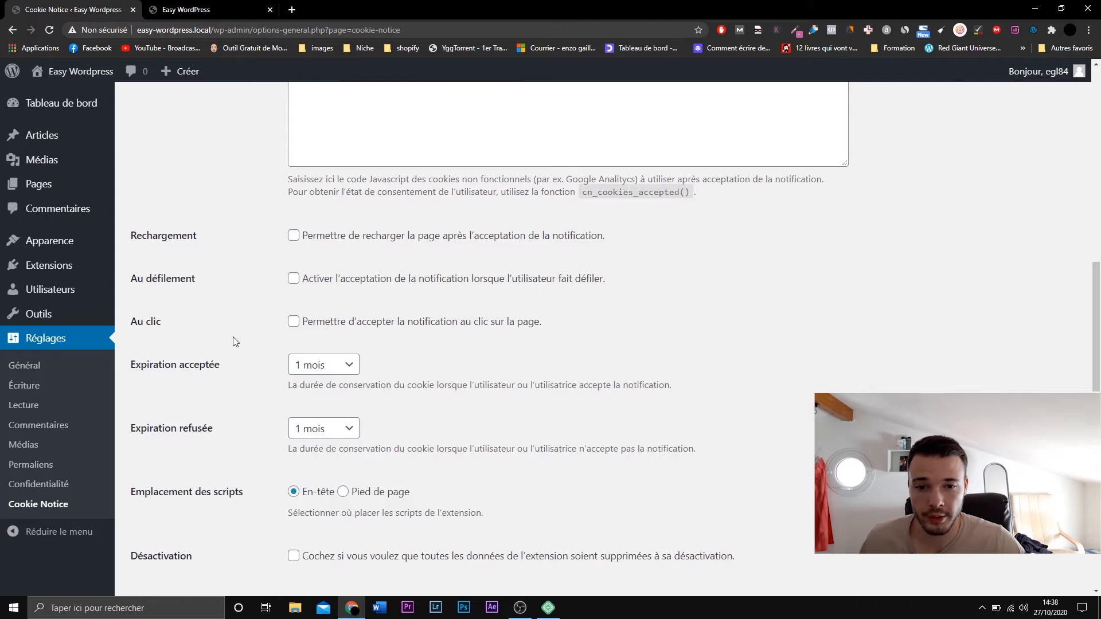
scroll(240, 341, "down", 1)
scroll(253, 333, "down", 2)
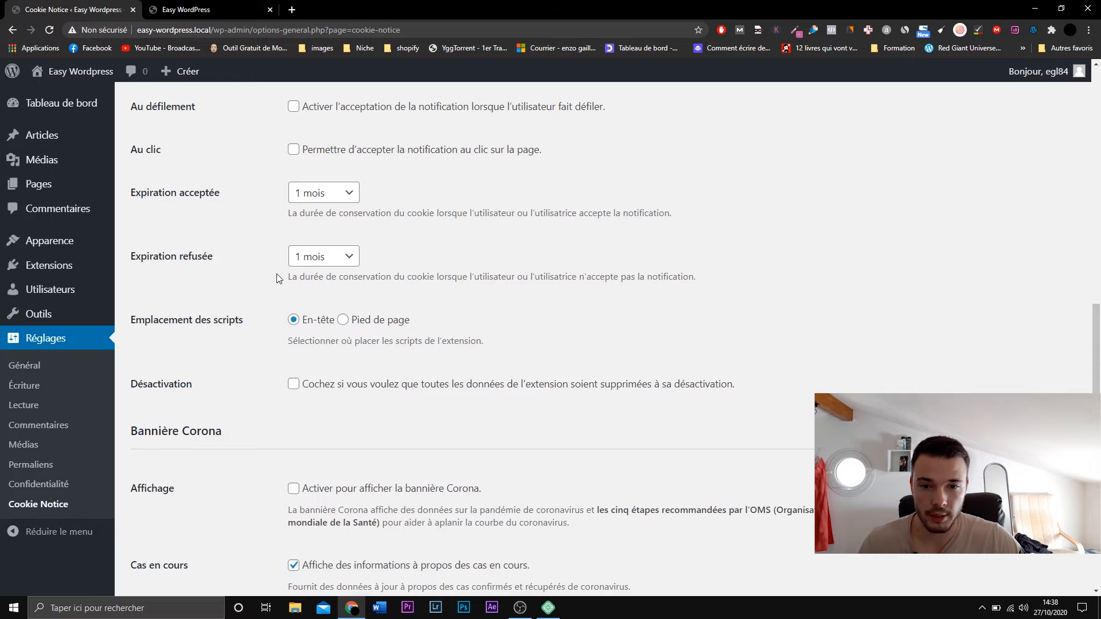
left_click_drag(278, 280, 696, 277)
left_click(697, 278)
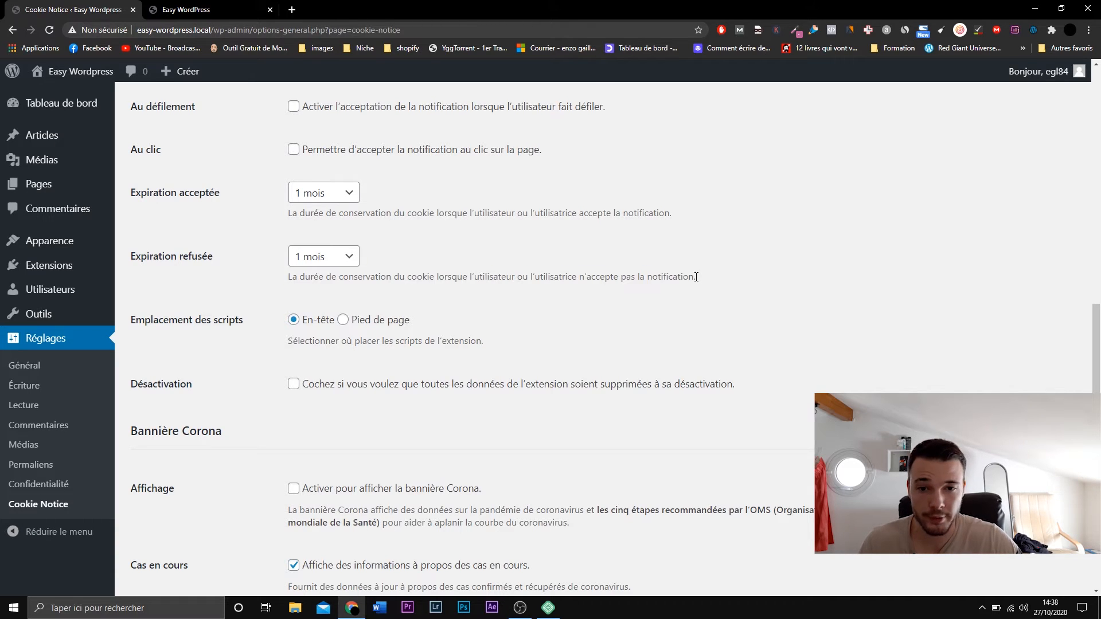
left_click(333, 256)
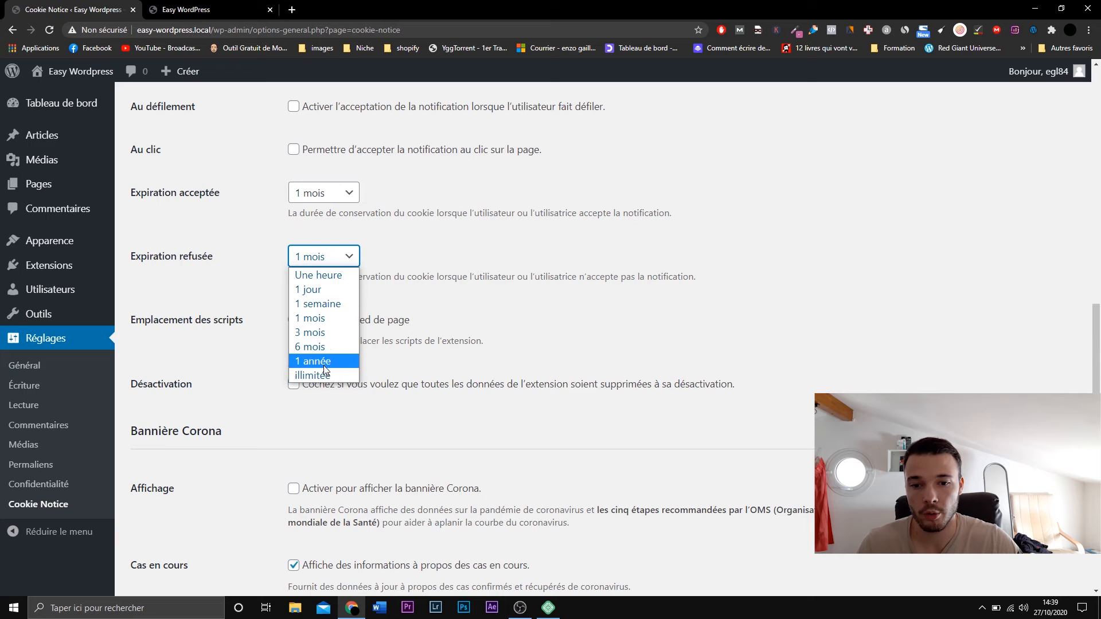
left_click(336, 261)
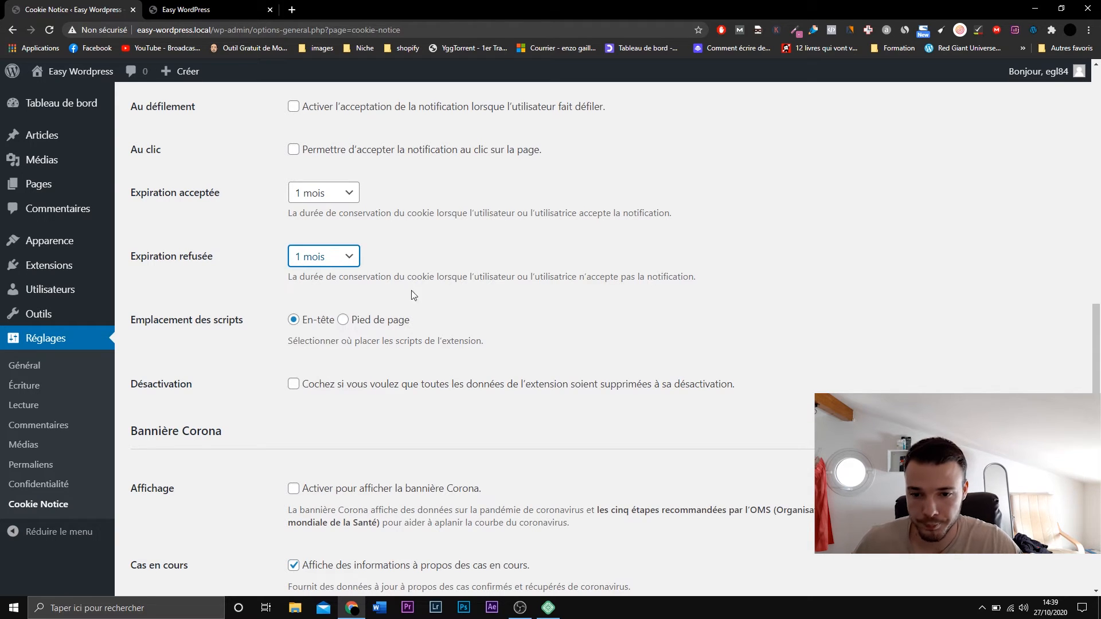
- Save the Cookie Notice settings and view the updated banner on the site's front page
scroll(535, 296, "down", 3)
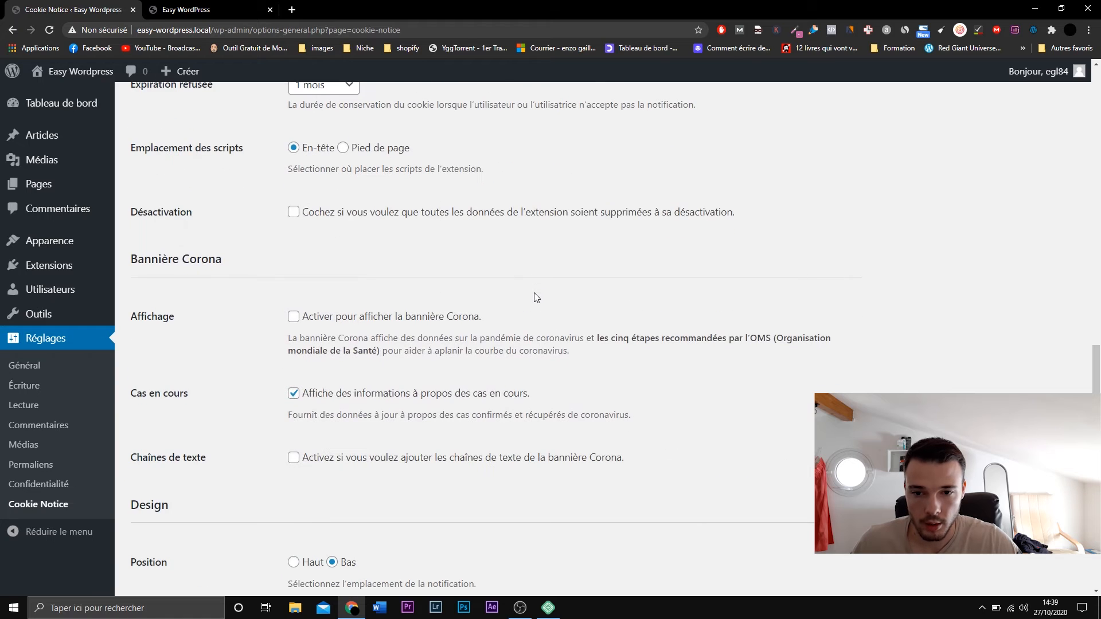
scroll(534, 295, "down", 1)
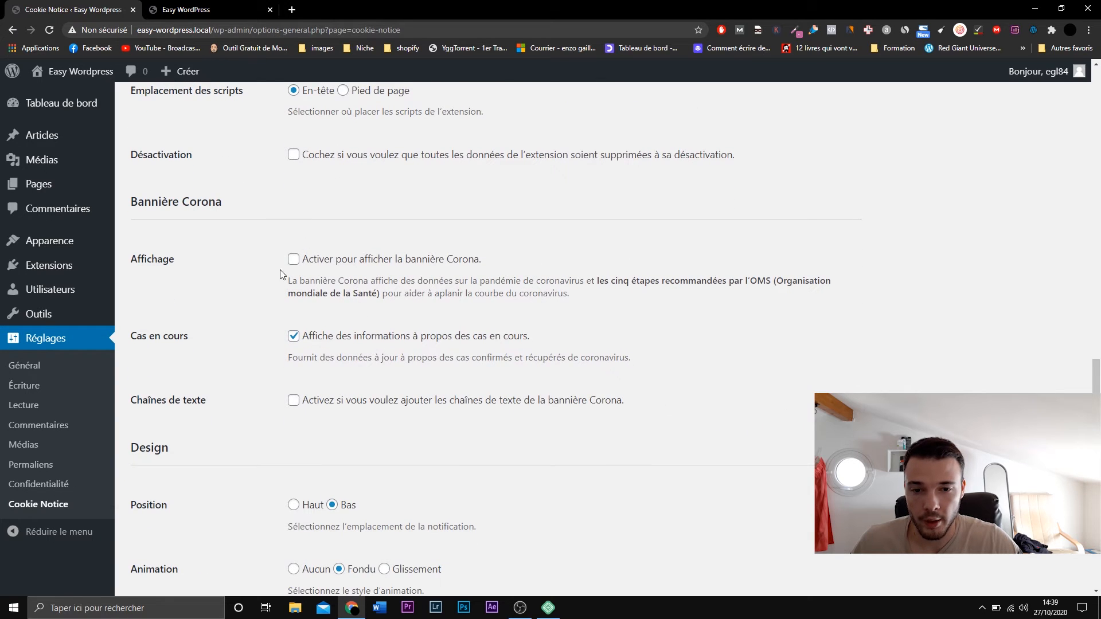
scroll(278, 275, "down", 3)
scroll(277, 276, "down", 3)
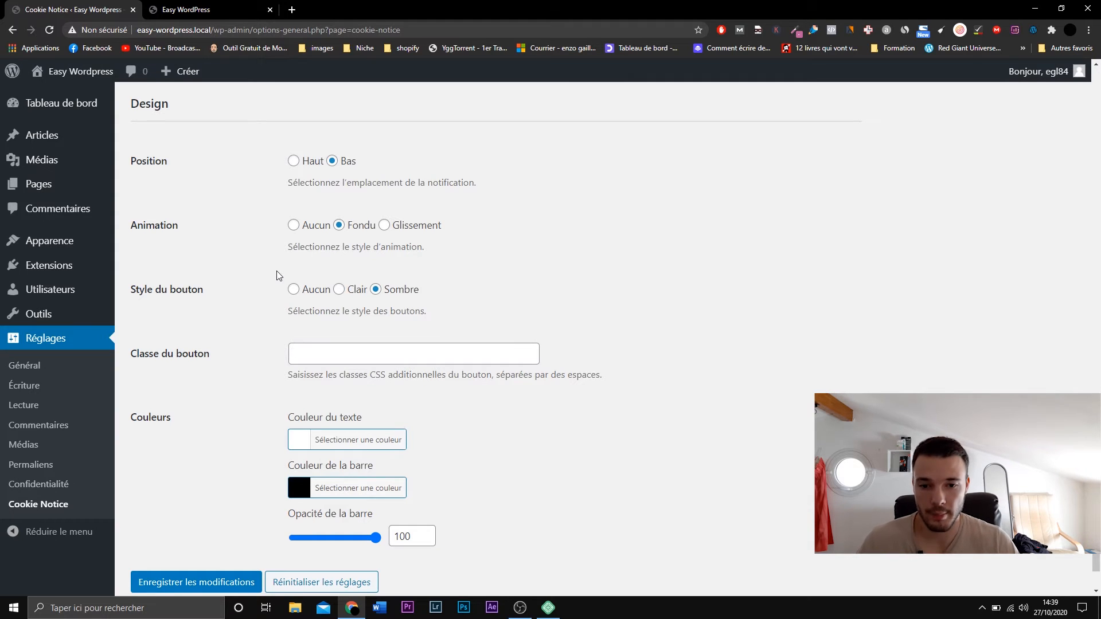
scroll(268, 287, "down", 1)
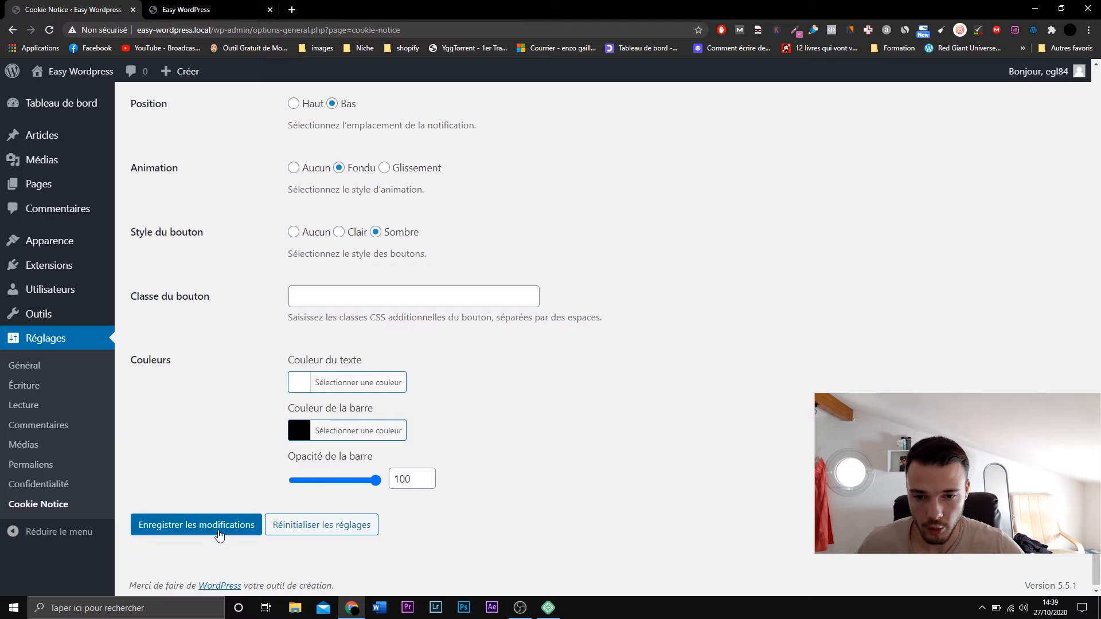
left_click(210, 526)
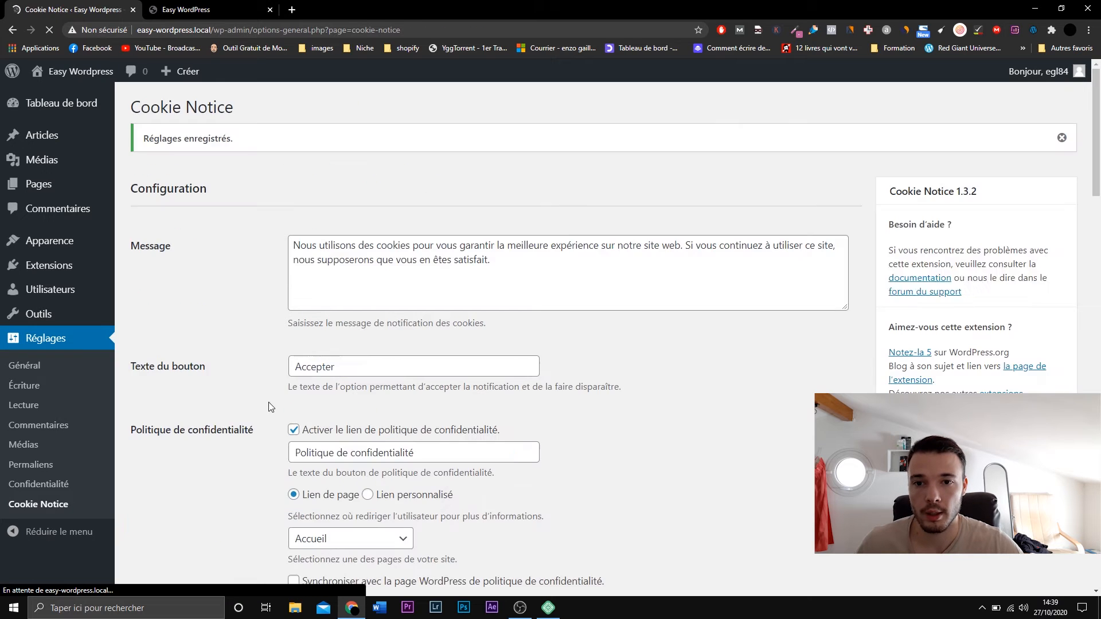
left_click(195, 5)
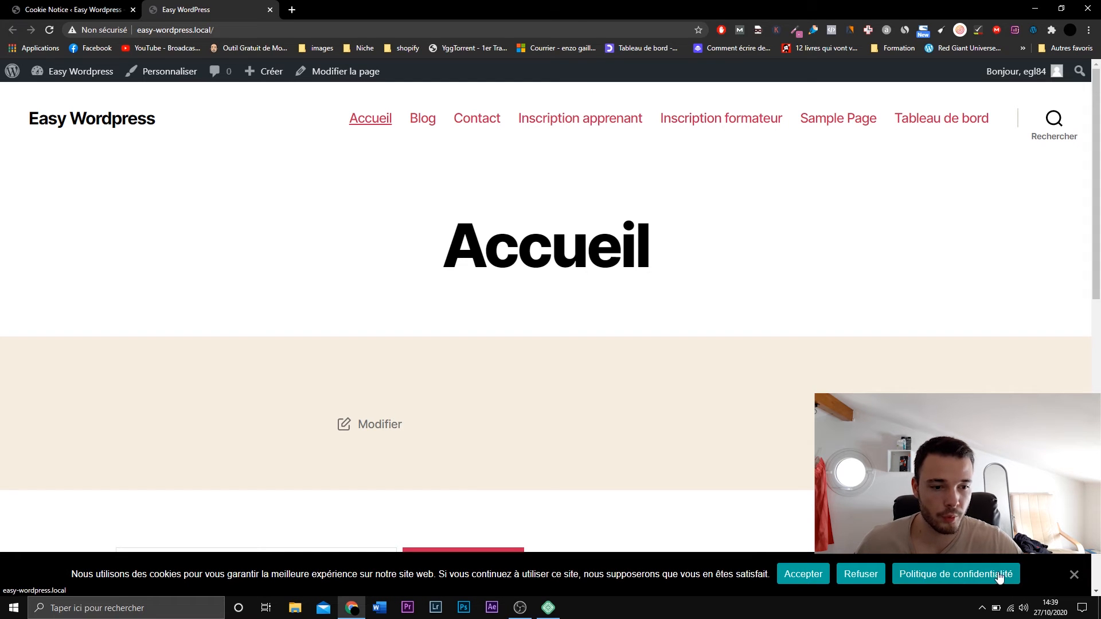
- Review the banner's position, animation, button style and colour options against the live banner, and save the settings again
left_click(74, 9)
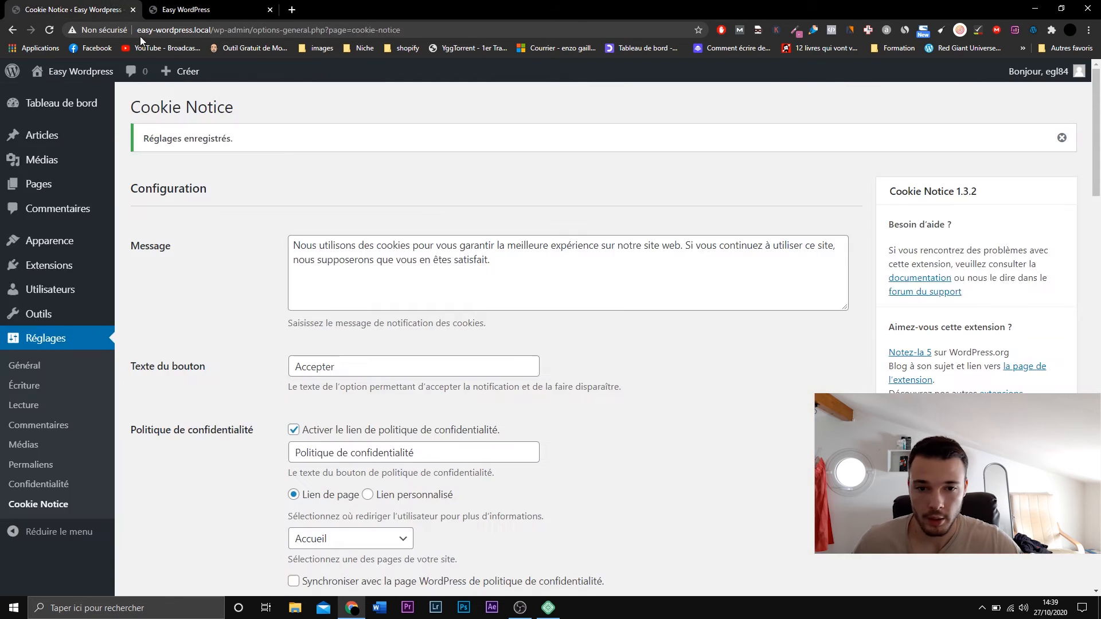
scroll(608, 304, "down", 6)
scroll(1099, 210, "down", 15)
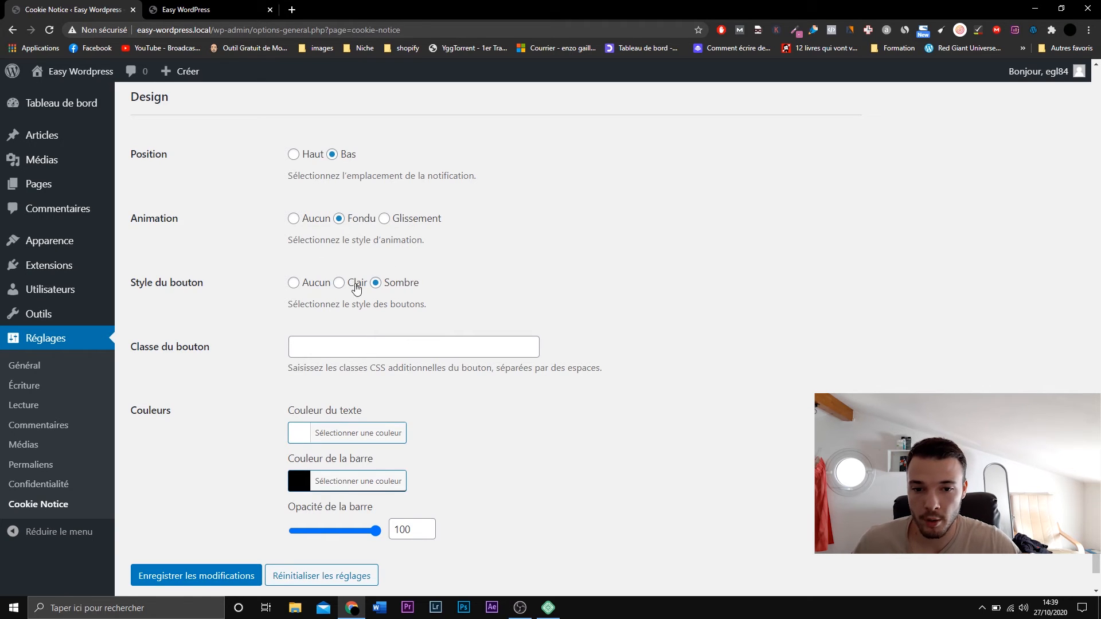
scroll(254, 311, "down", 1)
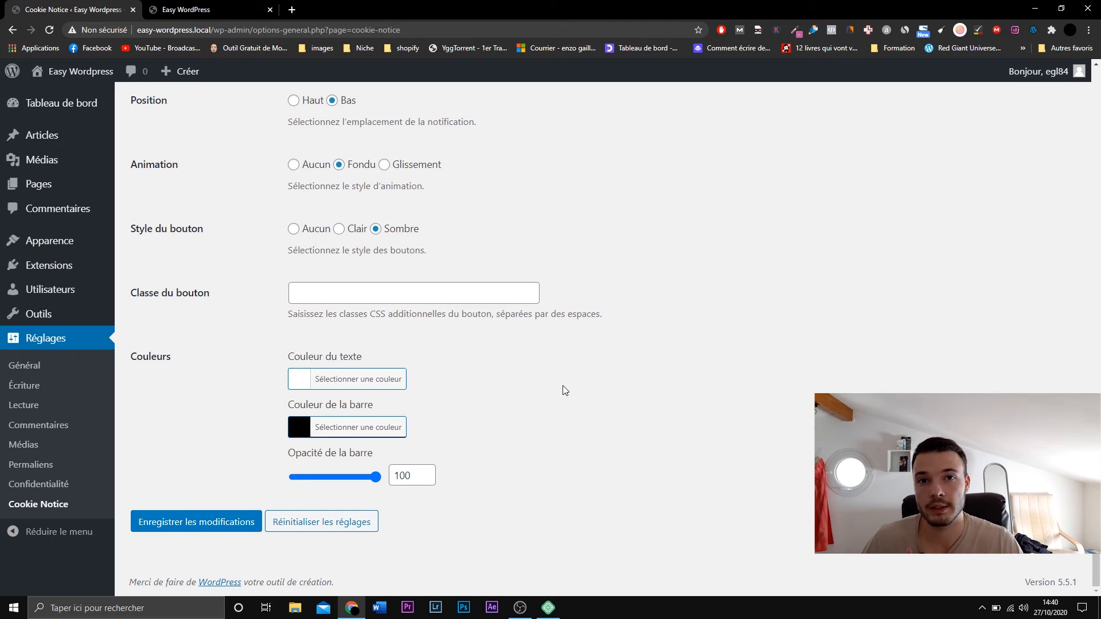
left_click(261, 7)
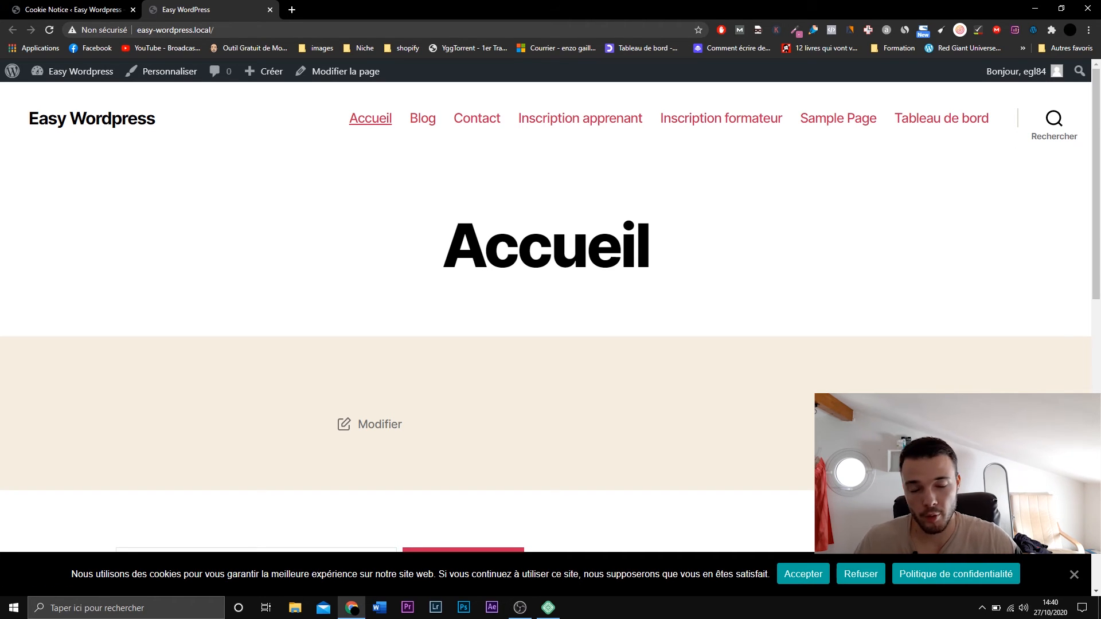
left_click(72, 10)
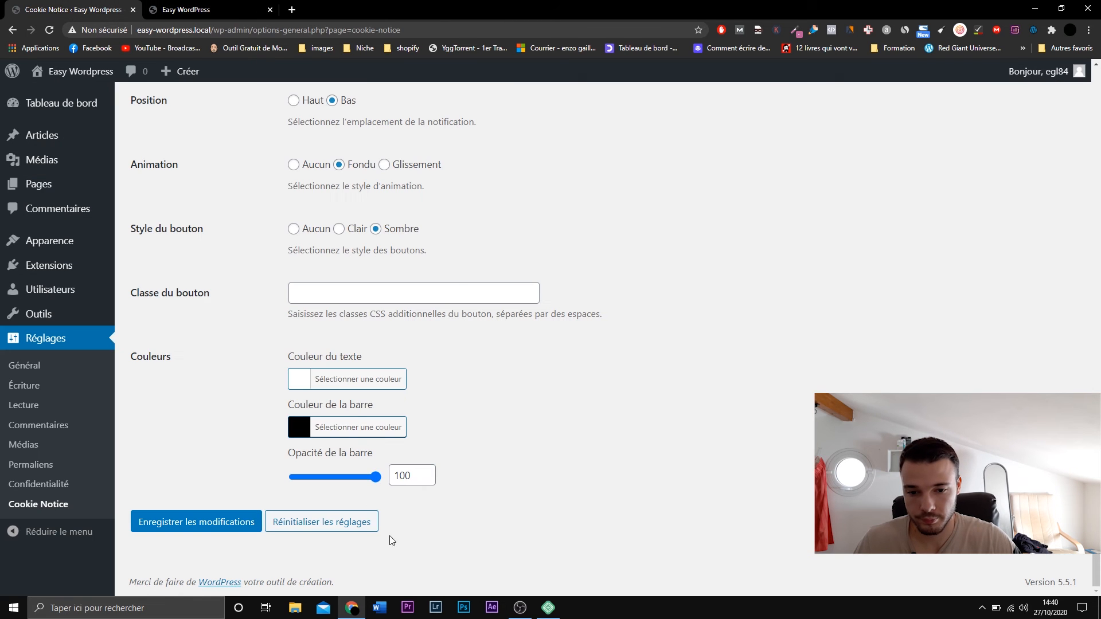
left_click(220, 517)
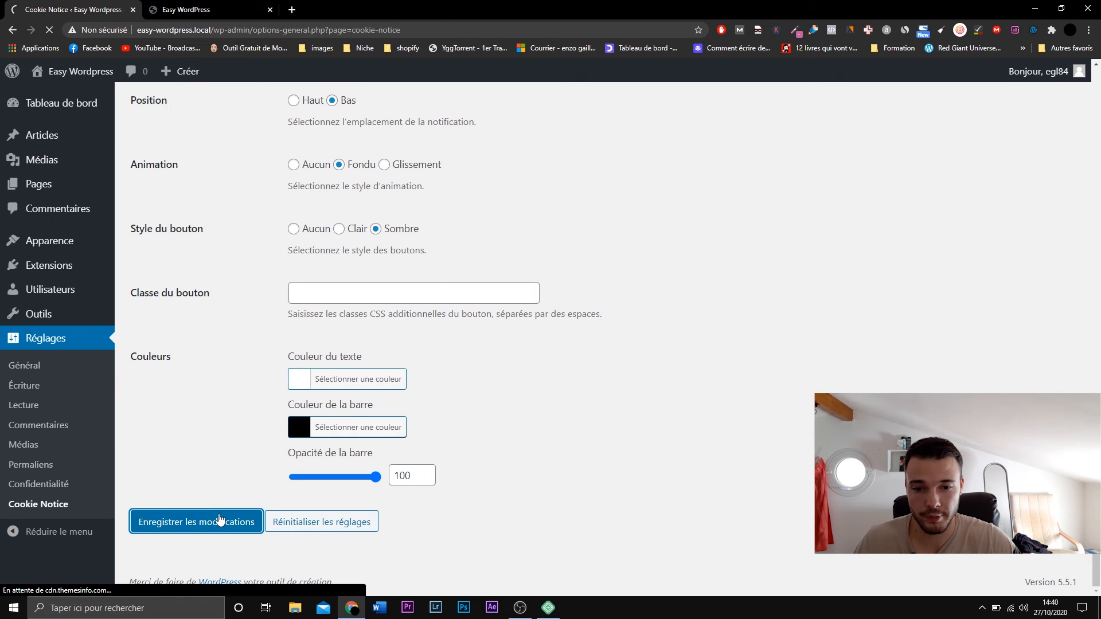
- Accept the cookies in the front page banner and open the Blog page
left_click(220, 4)
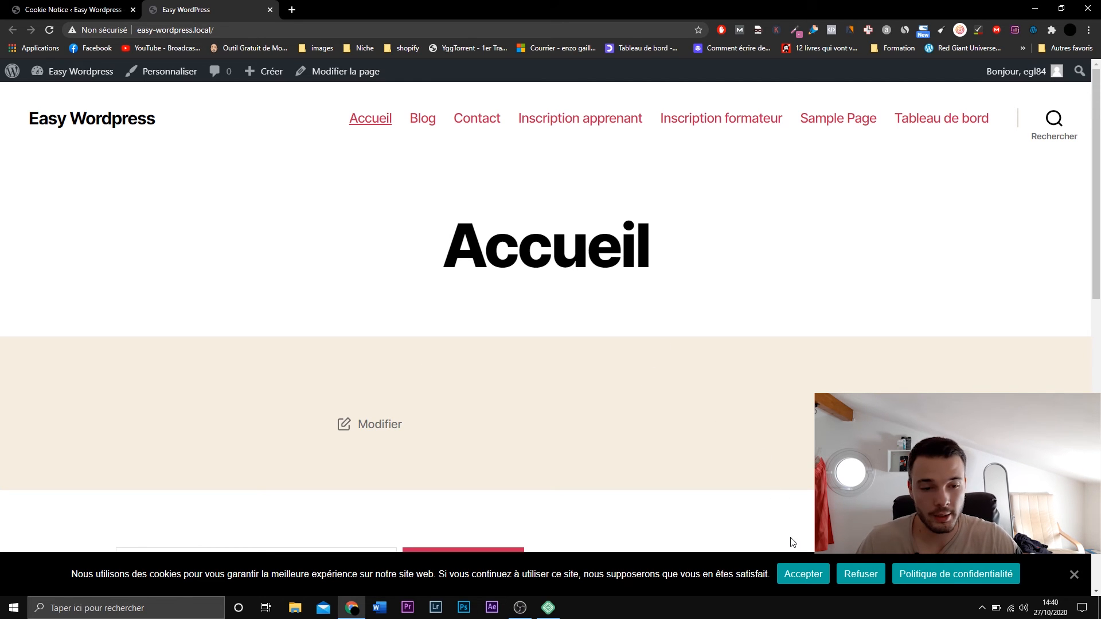
left_click(797, 572)
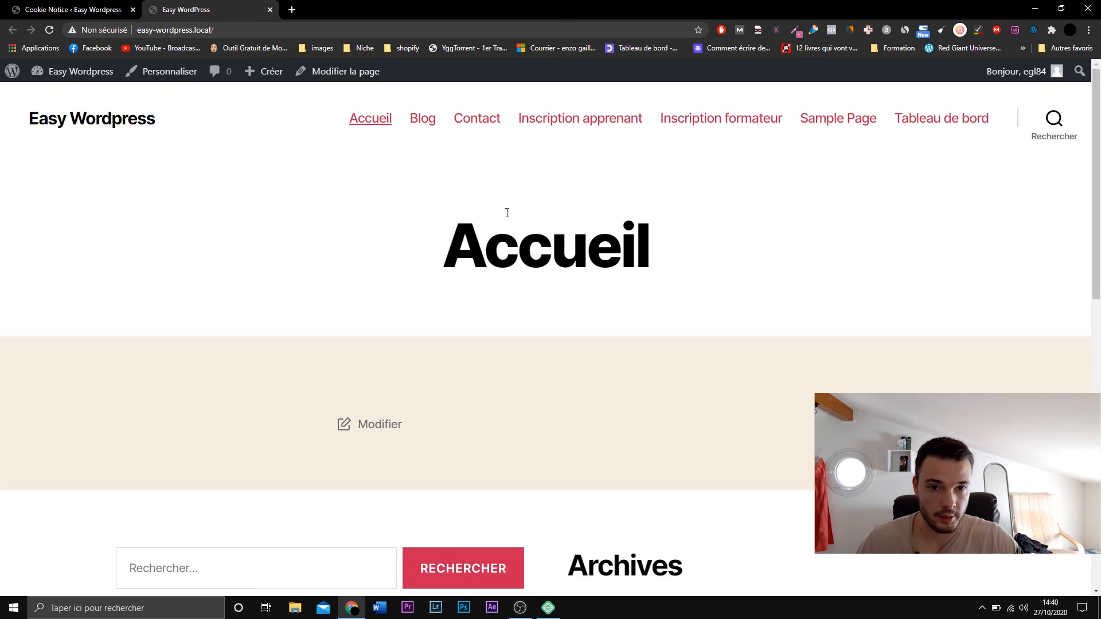
left_click(430, 130)
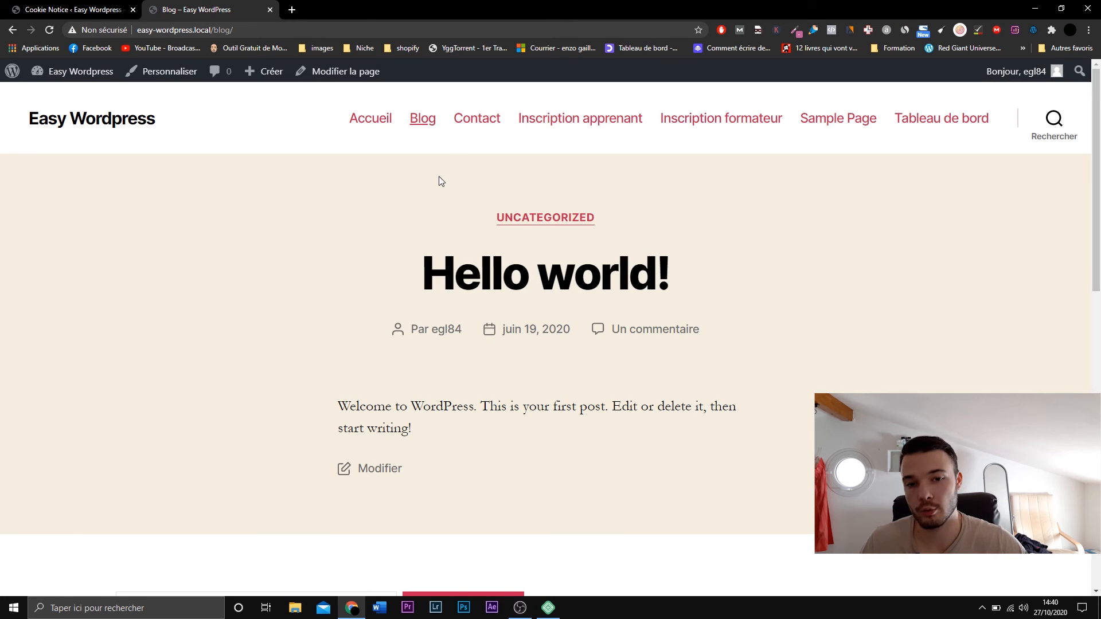